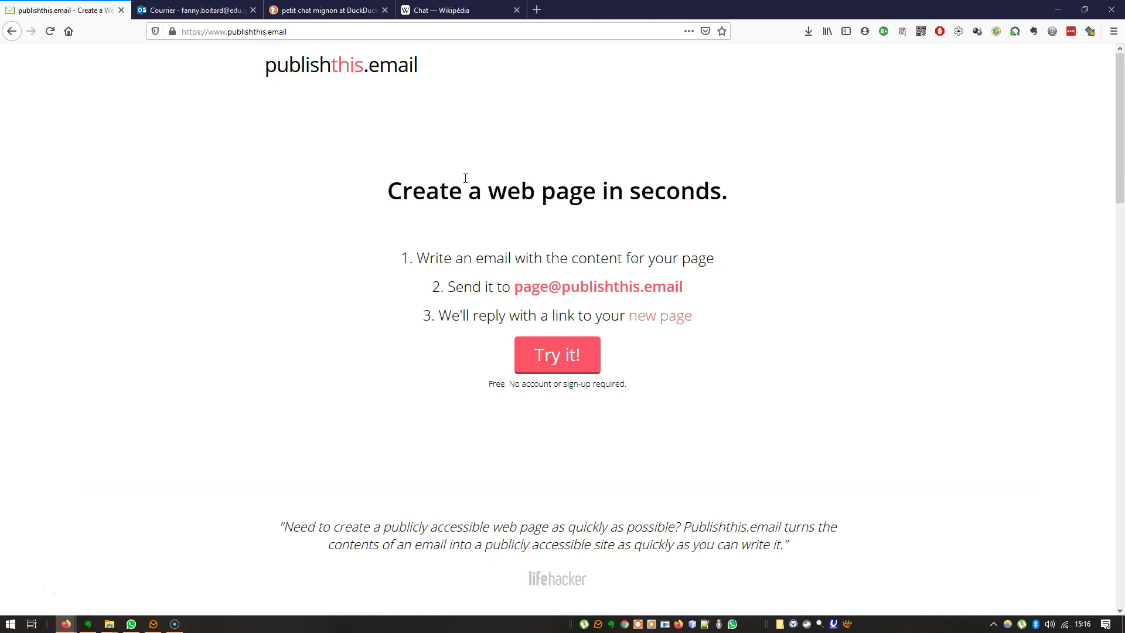
{"action": "left_click", "coordinate": [212, 11]}
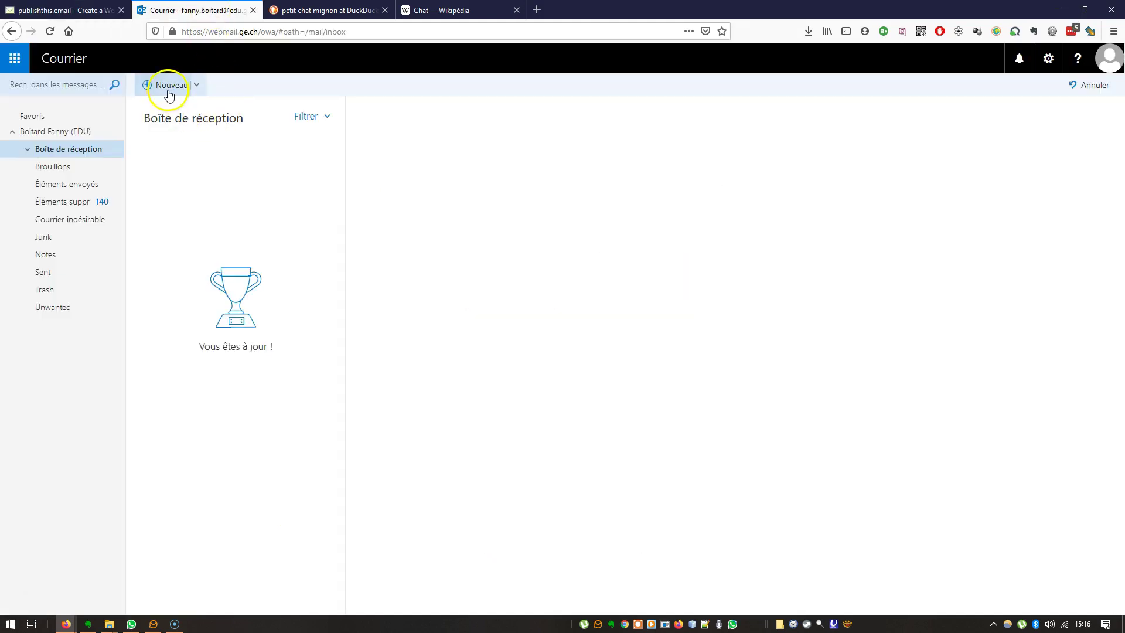
{"action": "left_click", "coordinate": [86, 12]}
{"action": "left_click_drag", "start_coordinate": [513, 288], "coordinate": [682, 287]}
{"action": "right_click", "coordinate": [630, 289]}
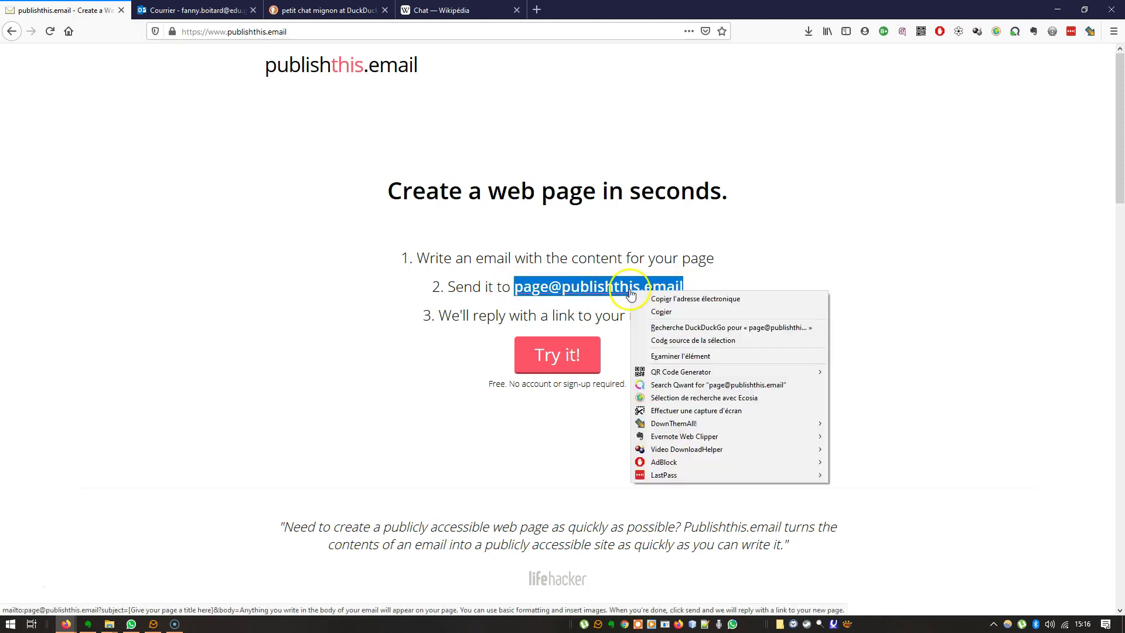
{"action": "left_click", "coordinate": [650, 310]}
{"action": "left_click", "coordinate": [485, 288]}
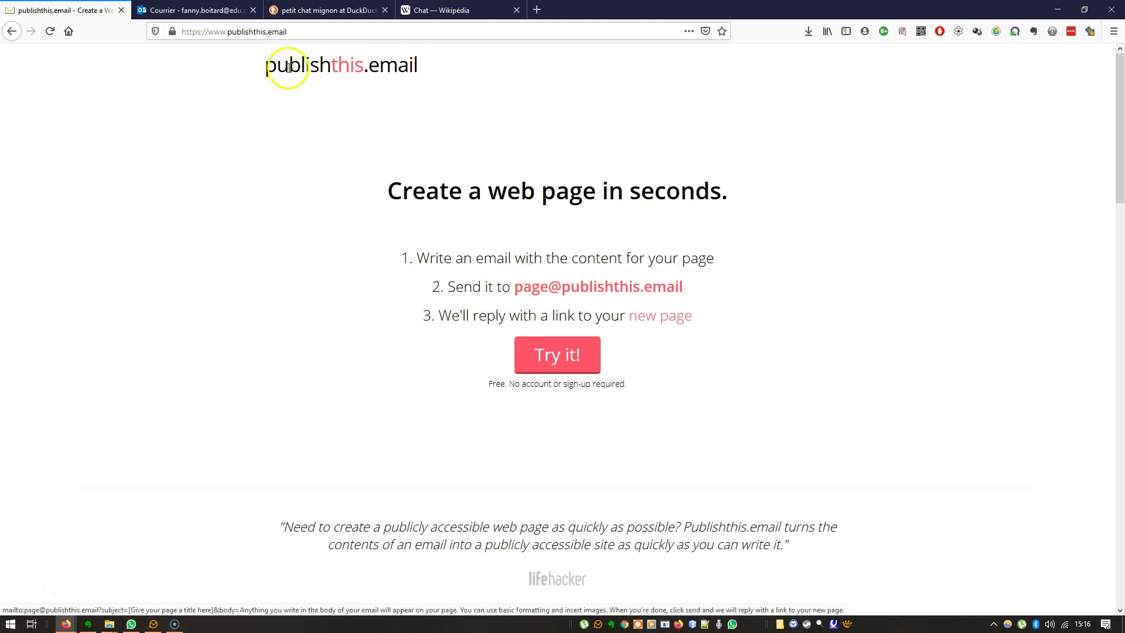
{"action": "left_click", "coordinate": [199, 10]}
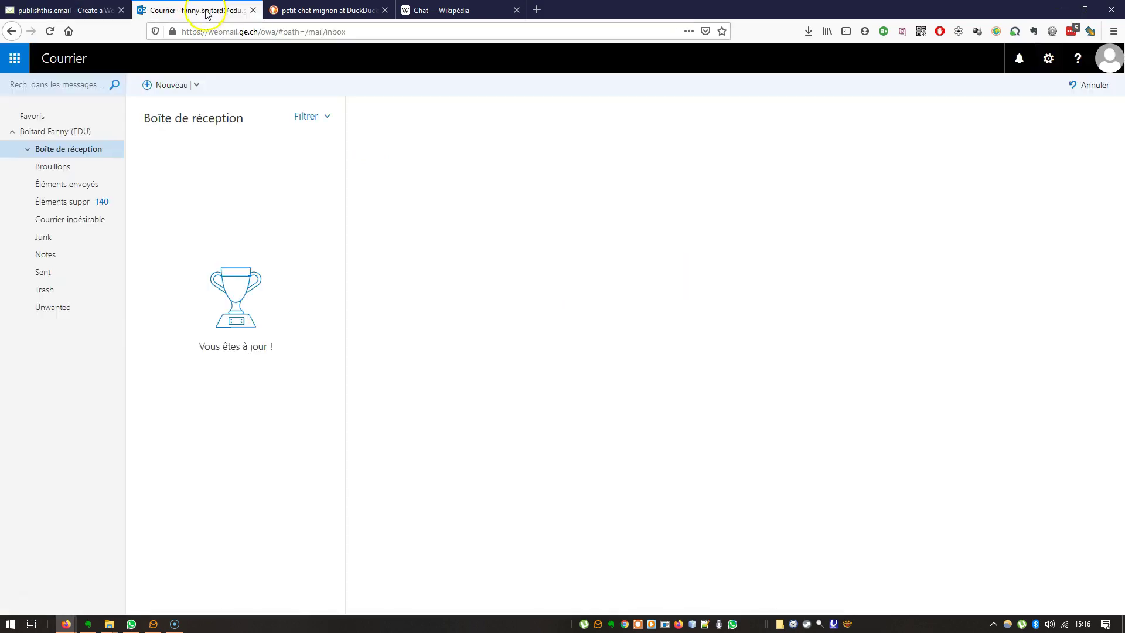
{"action": "left_click", "coordinate": [167, 88]}
{"action": "key", "text": "ctrl+v"}
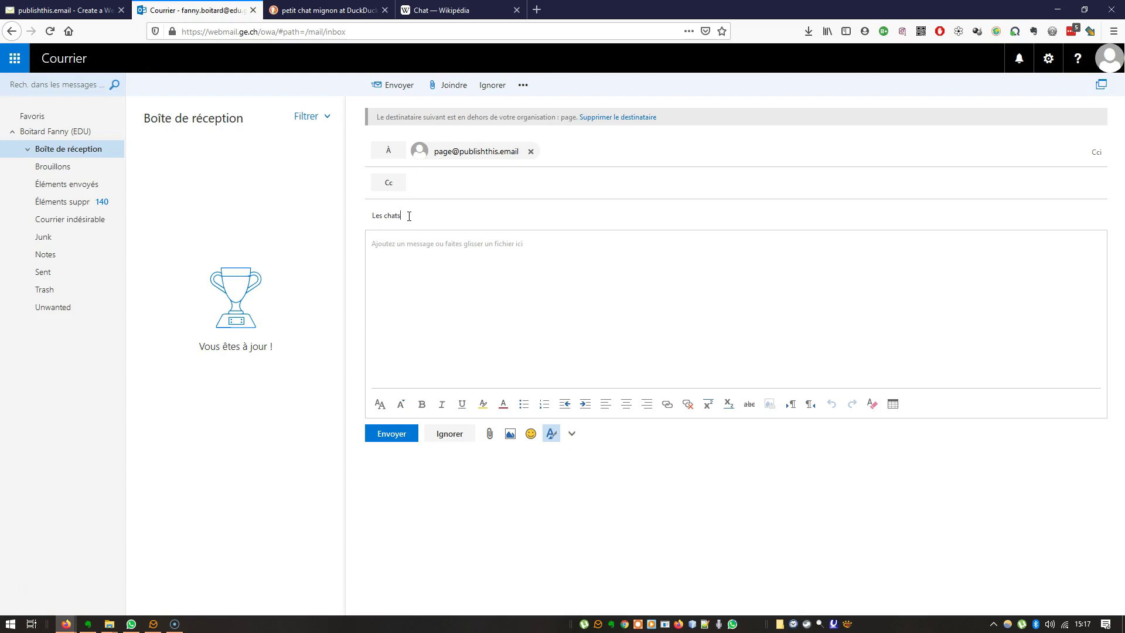
{"action": "left_click", "coordinate": [426, 251]}
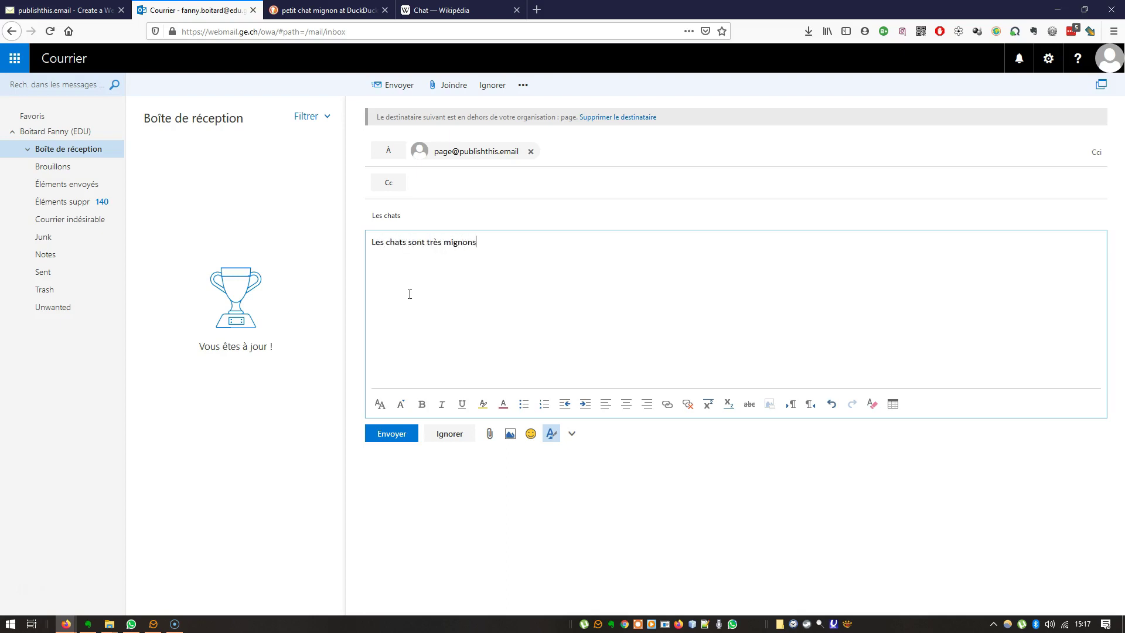
Step: Make "mignons" bold and format "sont" in the message as bold red Comic Sans MS text
{"action": "double_click", "coordinate": [458, 243]}
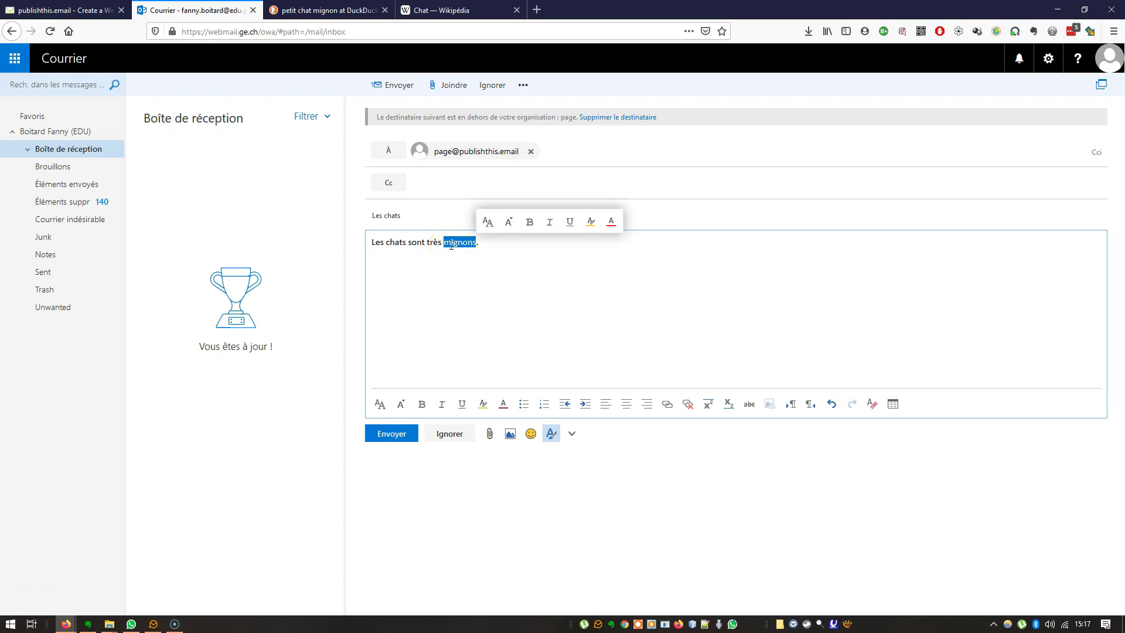
{"action": "left_click", "coordinate": [489, 248]}
{"action": "double_click", "coordinate": [417, 242]}
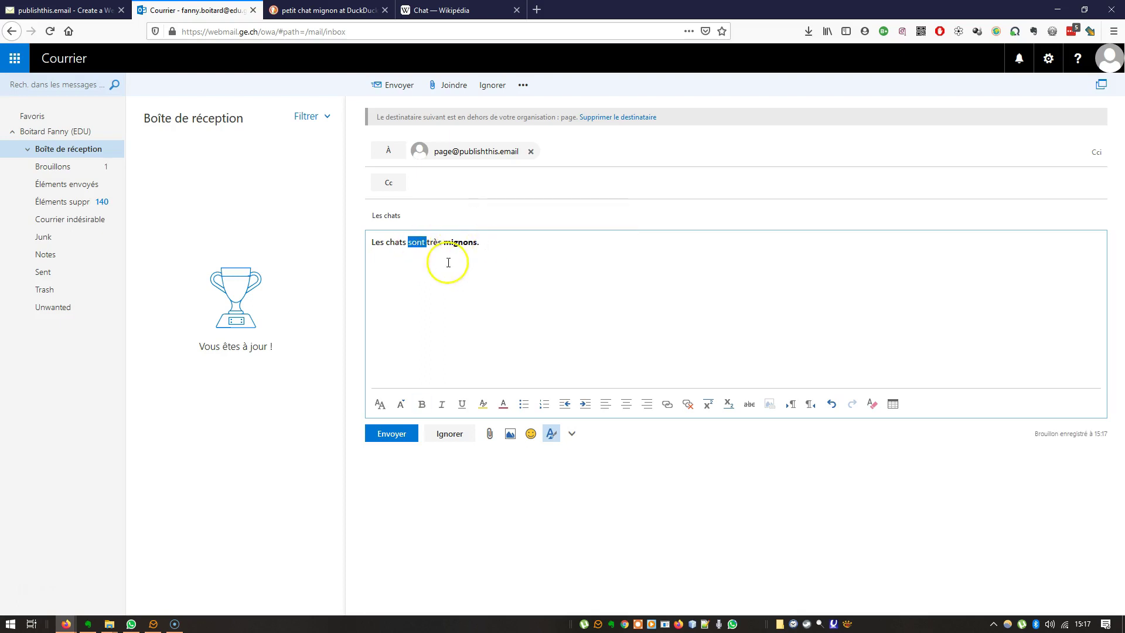
{"action": "left_click", "coordinate": [507, 415]}
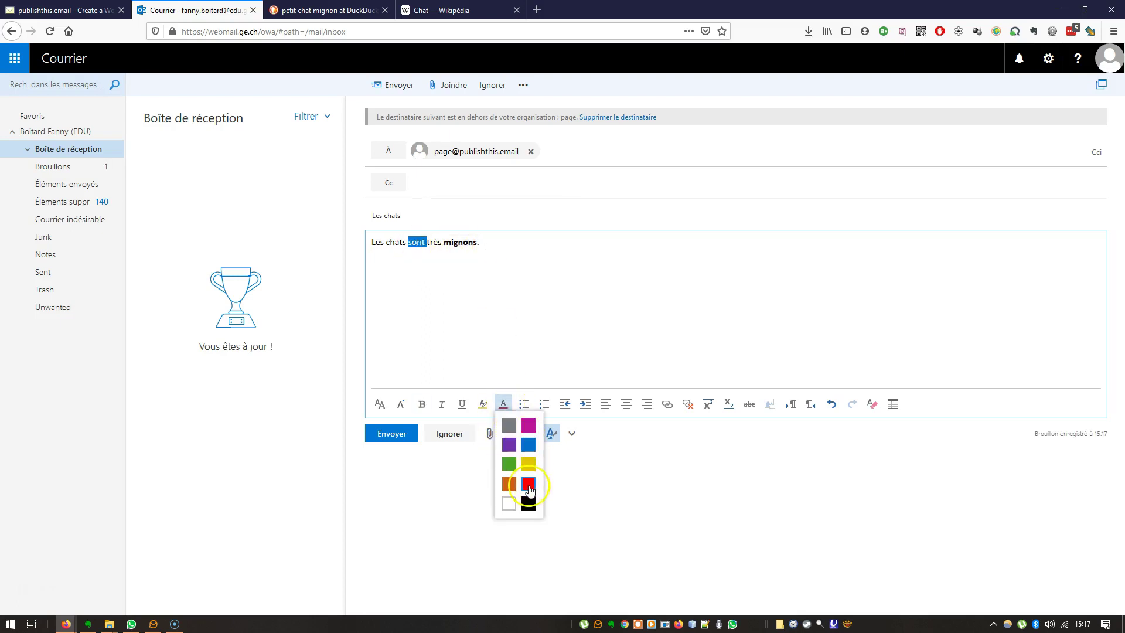
{"action": "left_click", "coordinate": [527, 499]}
{"action": "left_click", "coordinate": [422, 404]}
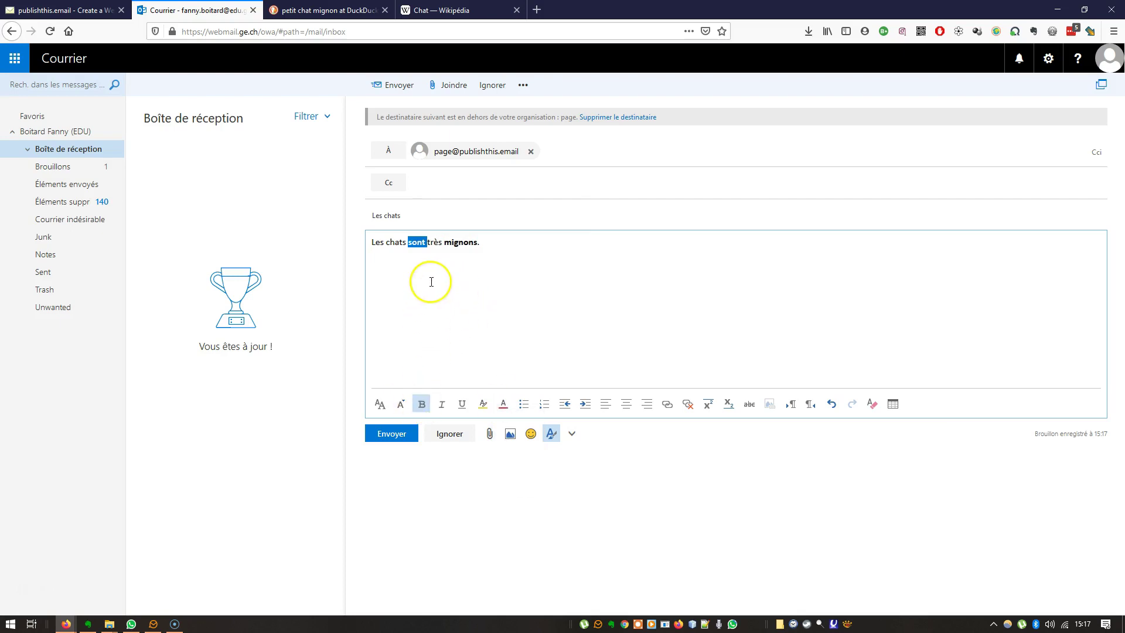
{"action": "left_click", "coordinate": [378, 403]}
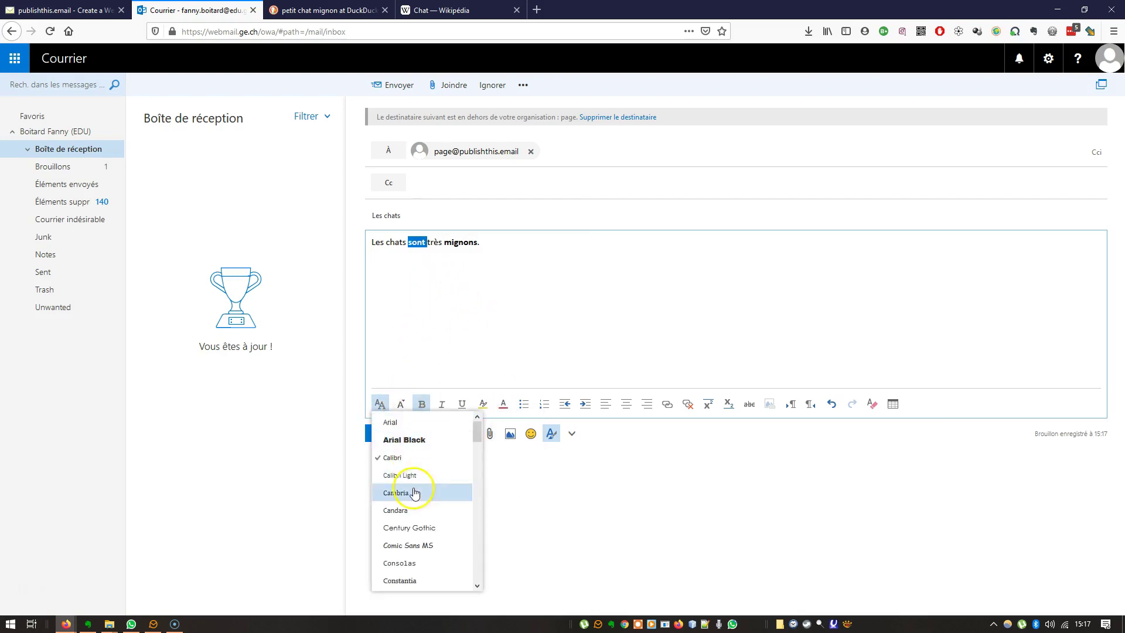
{"action": "left_click", "coordinate": [414, 519]}
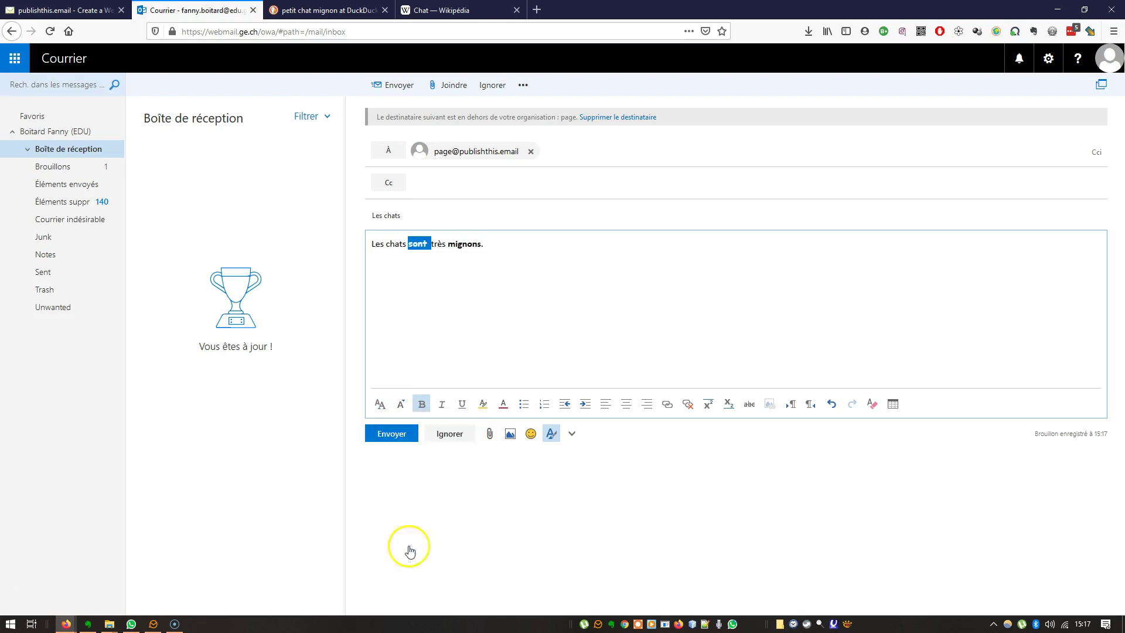
{"action": "left_click", "coordinate": [441, 243]}
Step: Underline the words "Les chats" at the start of the message body
{"action": "left_click_drag", "start_coordinate": [373, 244], "coordinate": [414, 248]}
{"action": "left_click", "coordinate": [462, 403]}
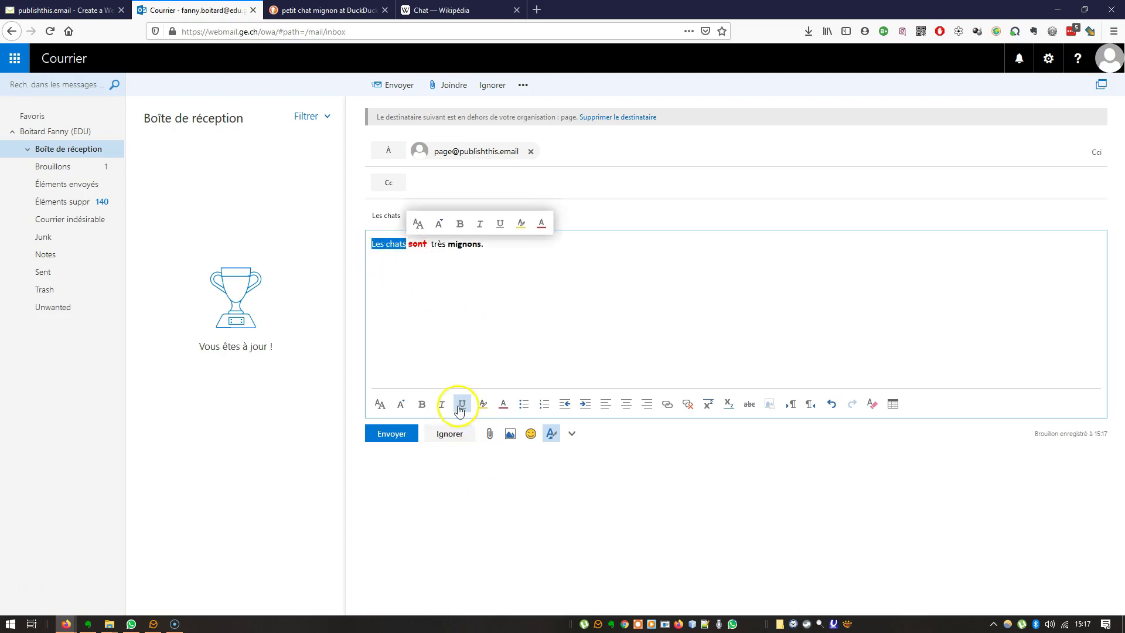
{"action": "left_click", "coordinate": [484, 311]}
Step: Enlarge the font size of the whole sentence in the message body
{"action": "key", "text": "ctrl+a"}
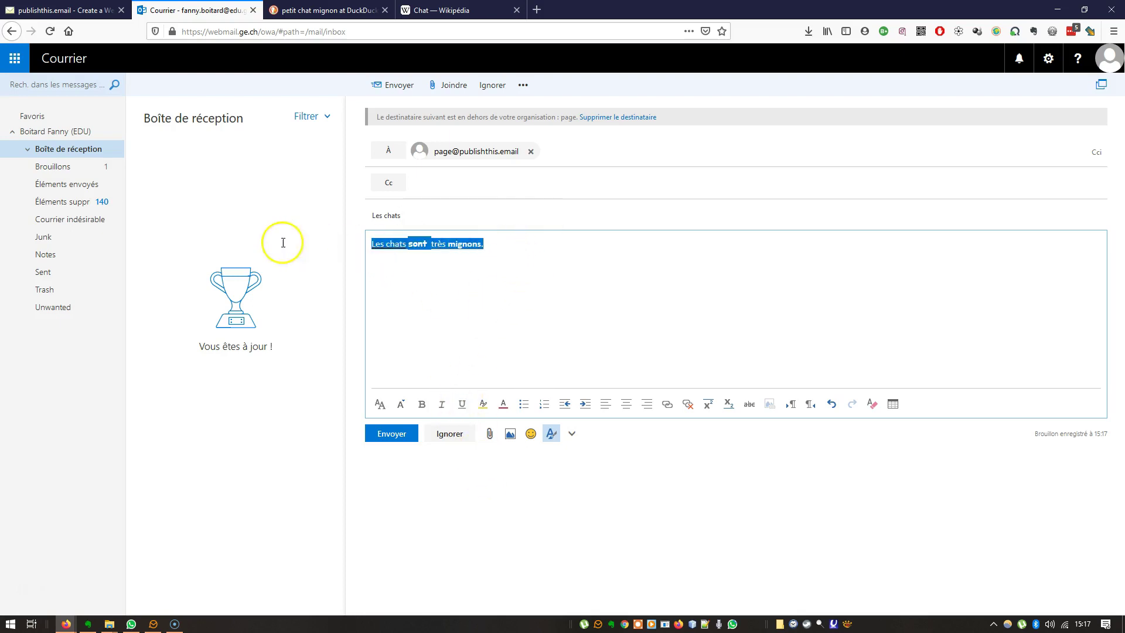
{"action": "left_click", "coordinate": [400, 403]}
{"action": "left_click", "coordinate": [399, 530]}
{"action": "left_click", "coordinate": [543, 314]}
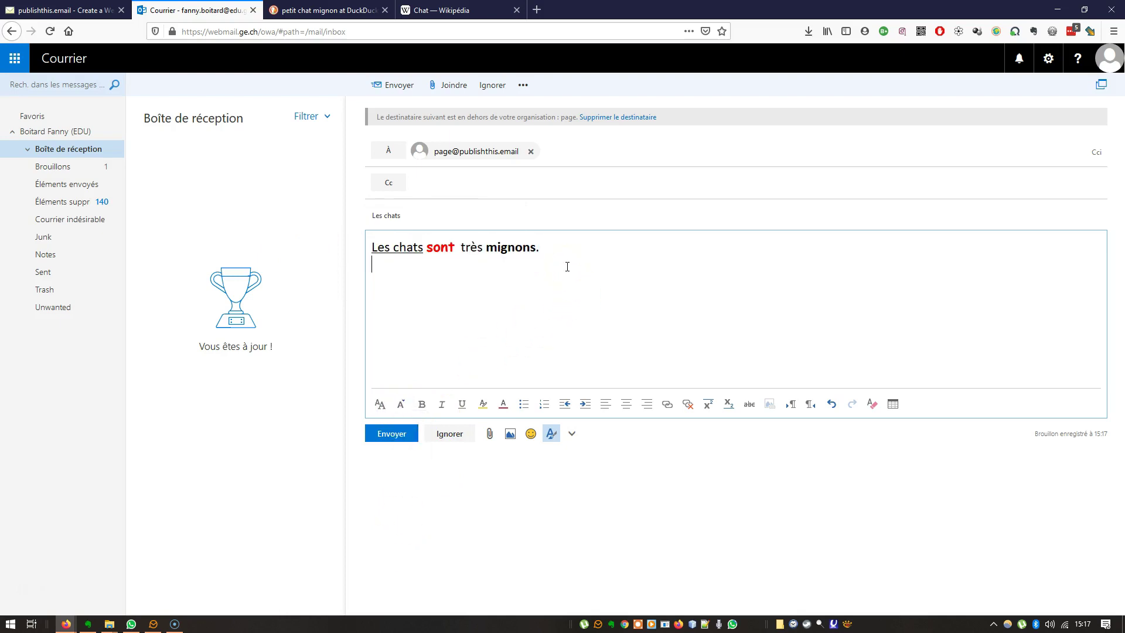
Step: Save the large kitten picture from the DuckDuckGo image results as external-content.duckduckgo.com.jfif in the chats folder
{"action": "left_click", "coordinate": [328, 11]}
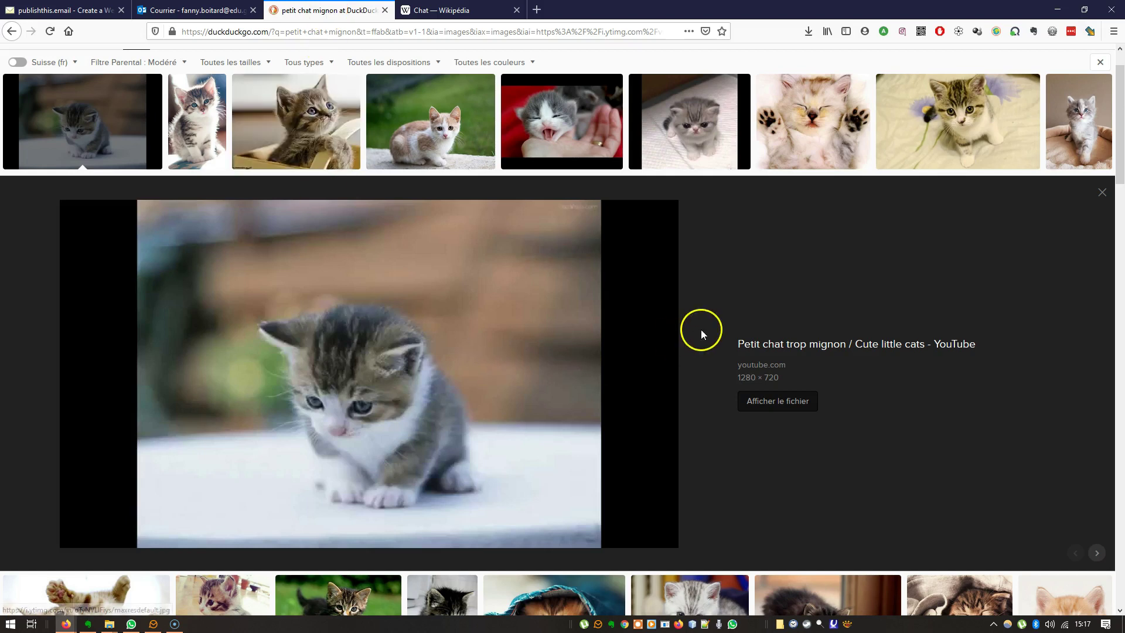
{"action": "right_click", "coordinate": [491, 340]}
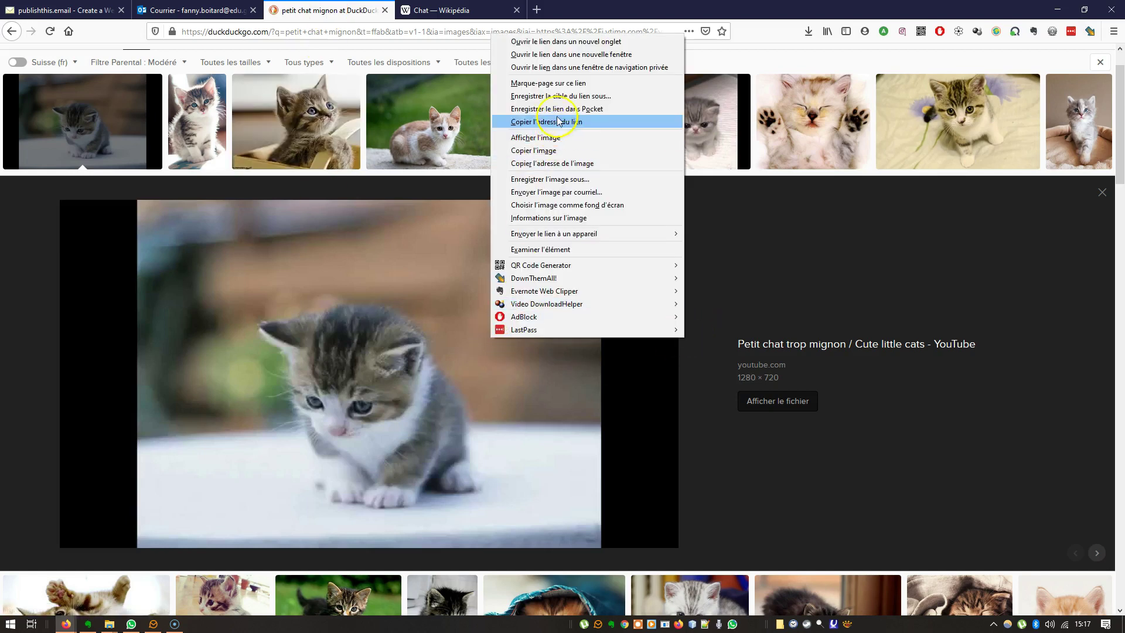
{"action": "left_click", "coordinate": [555, 180]}
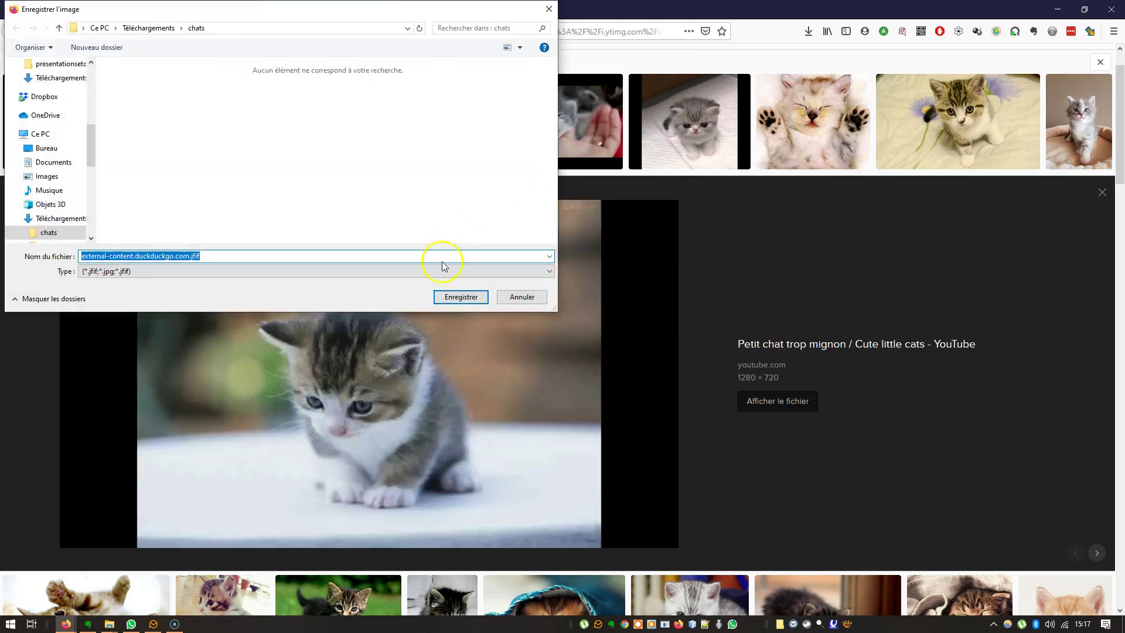
{"action": "left_click", "coordinate": [464, 298]}
Step: Insert external-content.duckduckgo.com.jfif inline below the email's sentence, showing all file types to find it, and set the image size to Petite
{"action": "left_click", "coordinate": [219, 11]}
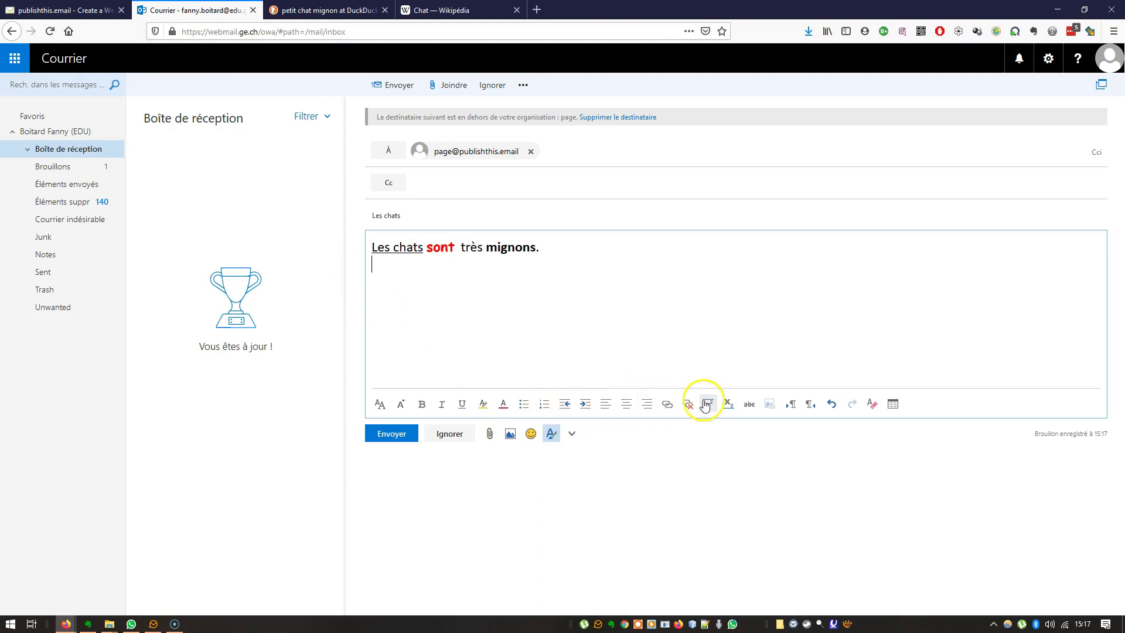
{"action": "left_click", "coordinate": [510, 437]}
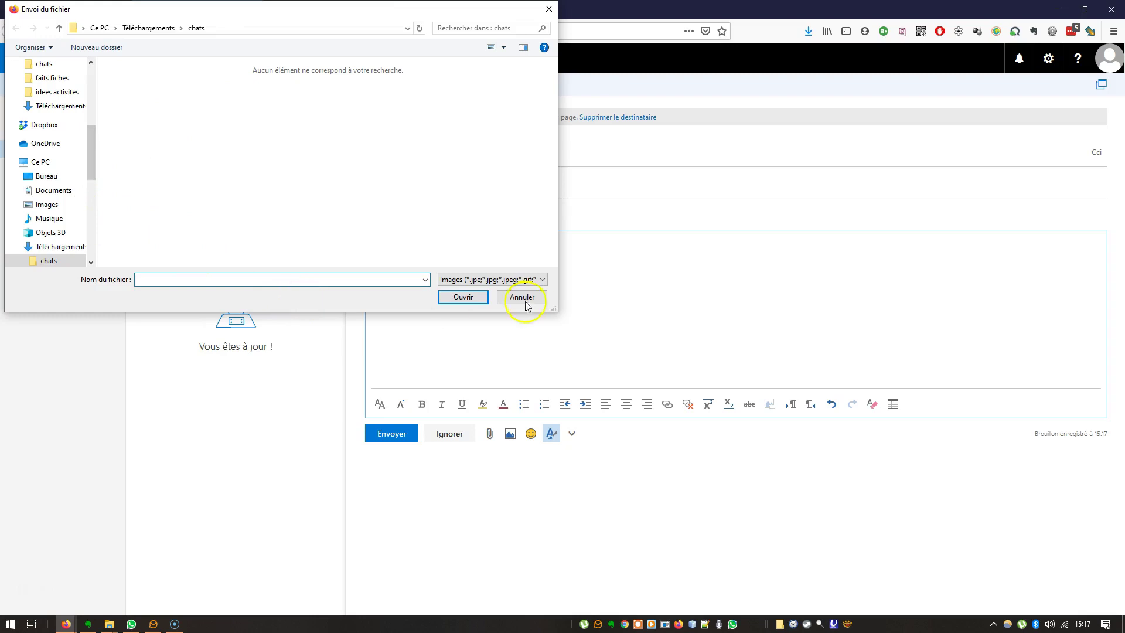
{"action": "left_click", "coordinate": [522, 280]}
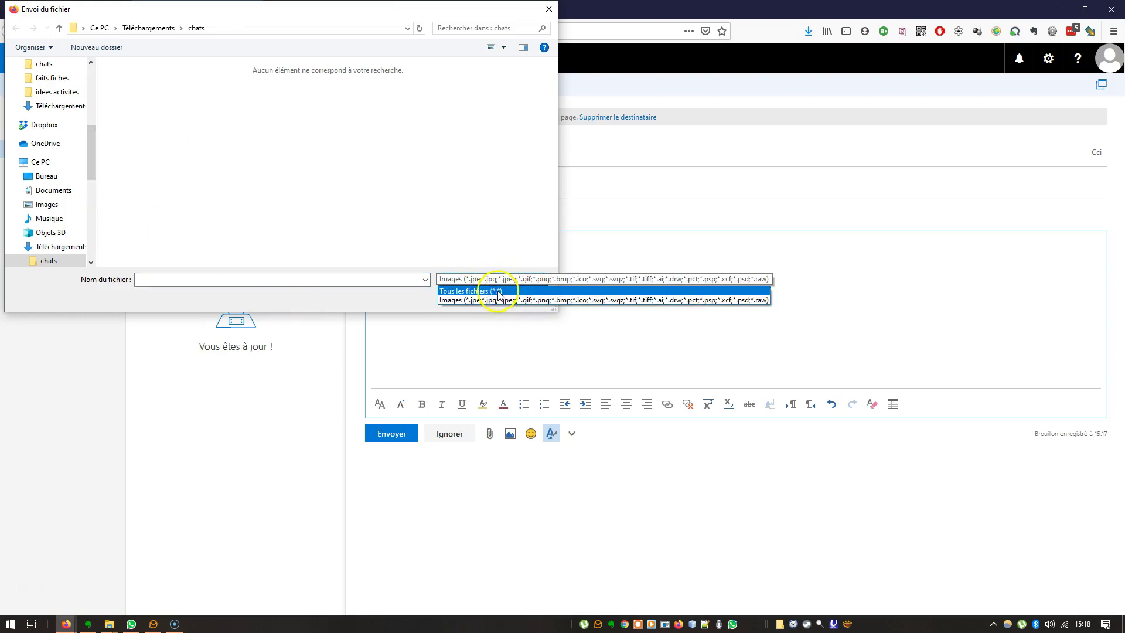
{"action": "left_click", "coordinate": [498, 291]}
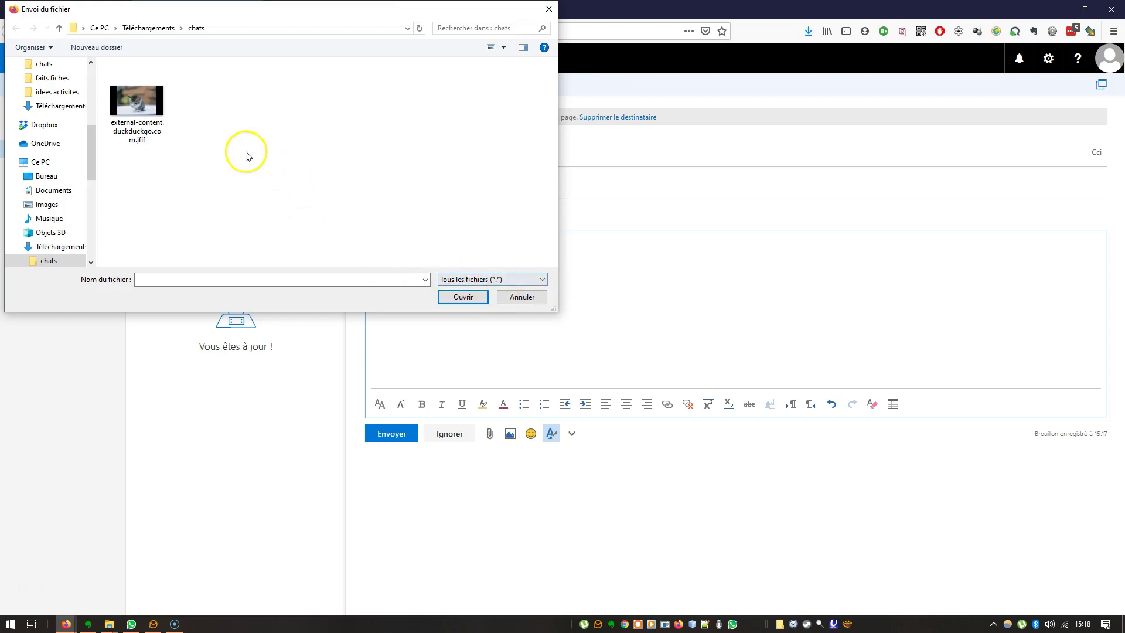
{"action": "left_click", "coordinate": [149, 150]}
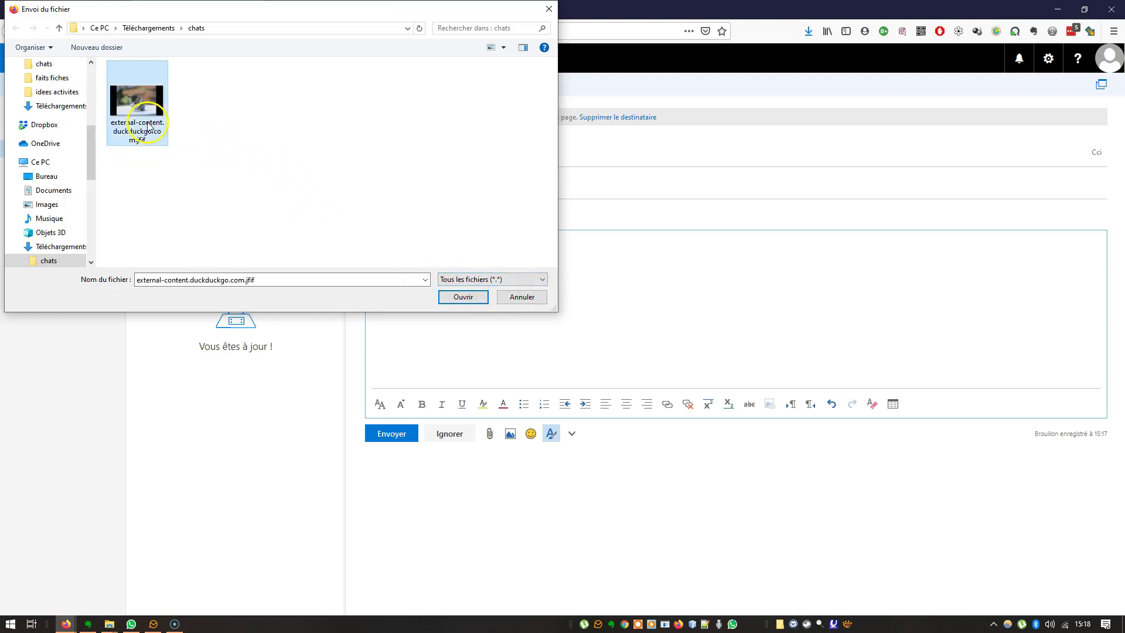
{"action": "left_click", "coordinate": [462, 297]}
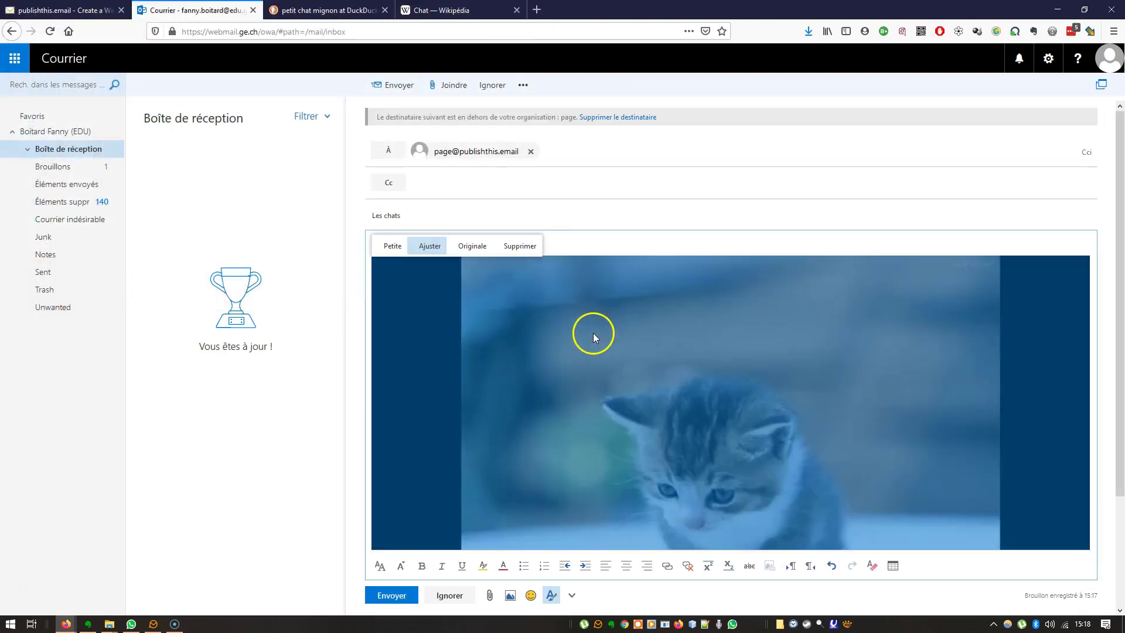
{"action": "left_click", "coordinate": [396, 251]}
Step: Add the line "Liens vers un article" below the image and link it to the French Wikipedia article on Chat
{"action": "left_click", "coordinate": [569, 369]}
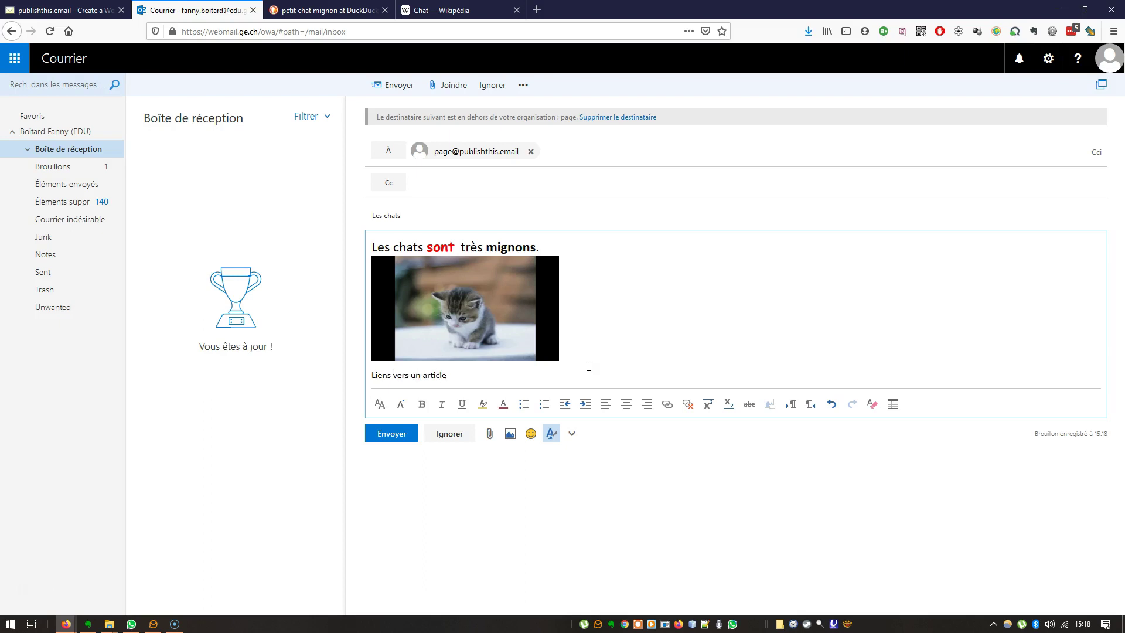
{"action": "left_click", "coordinate": [447, 10]}
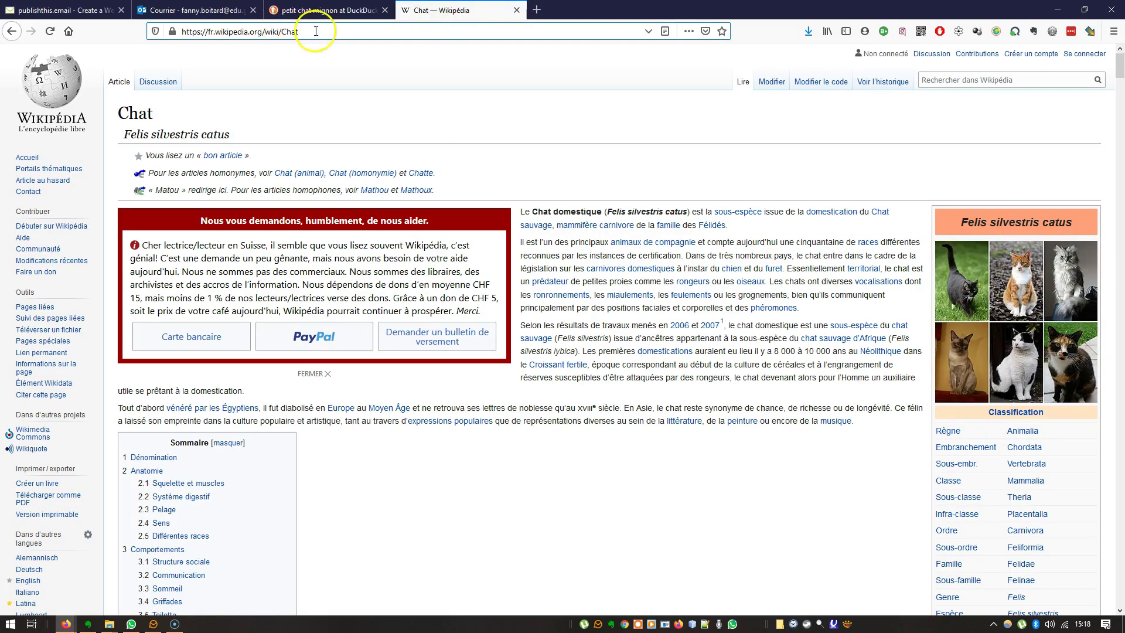
{"action": "left_click", "coordinate": [281, 31]}
{"action": "key", "text": "ctrl+c"}
{"action": "left_click", "coordinate": [193, 10]}
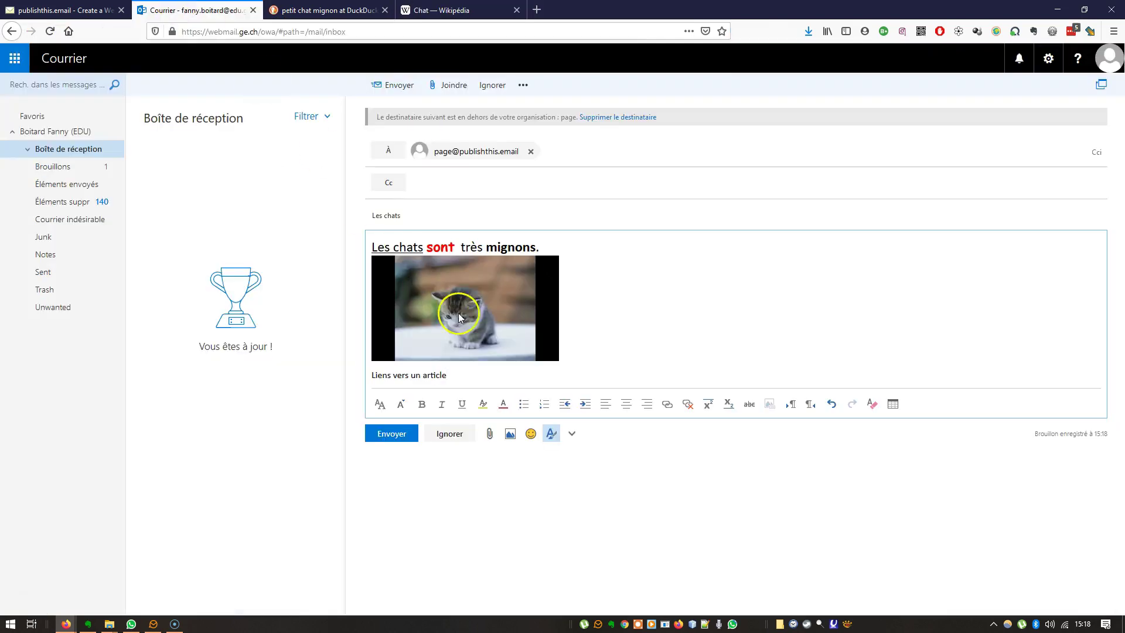
{"action": "triple_click", "coordinate": [481, 362]}
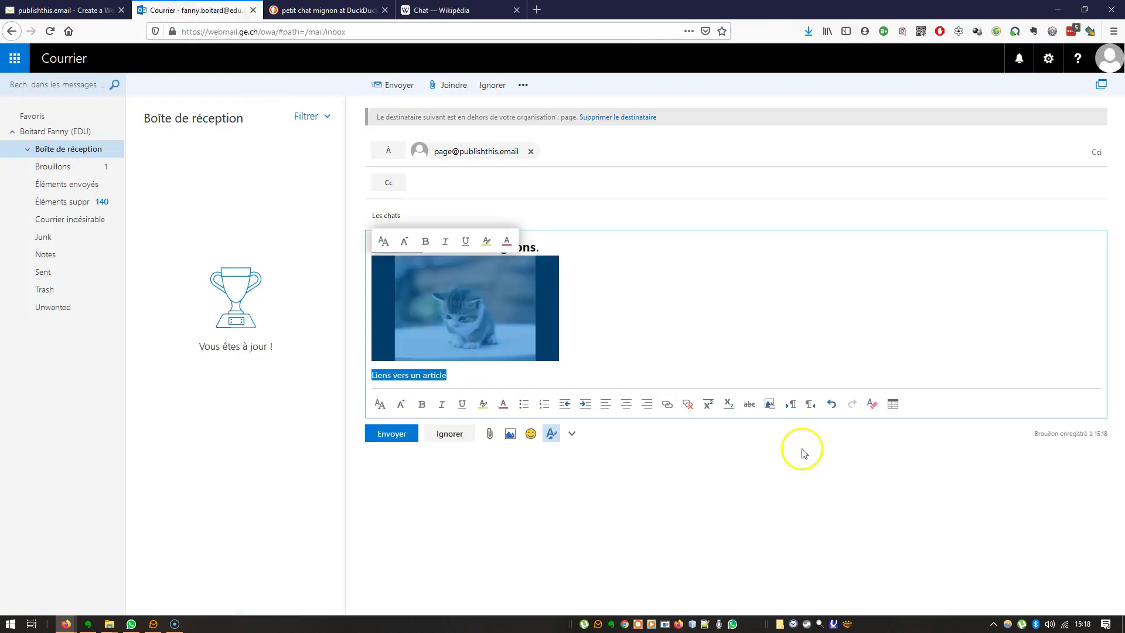
{"action": "left_click", "coordinate": [668, 404]}
{"action": "key", "text": "ctrl+v"}
{"action": "left_click", "coordinate": [565, 356]}
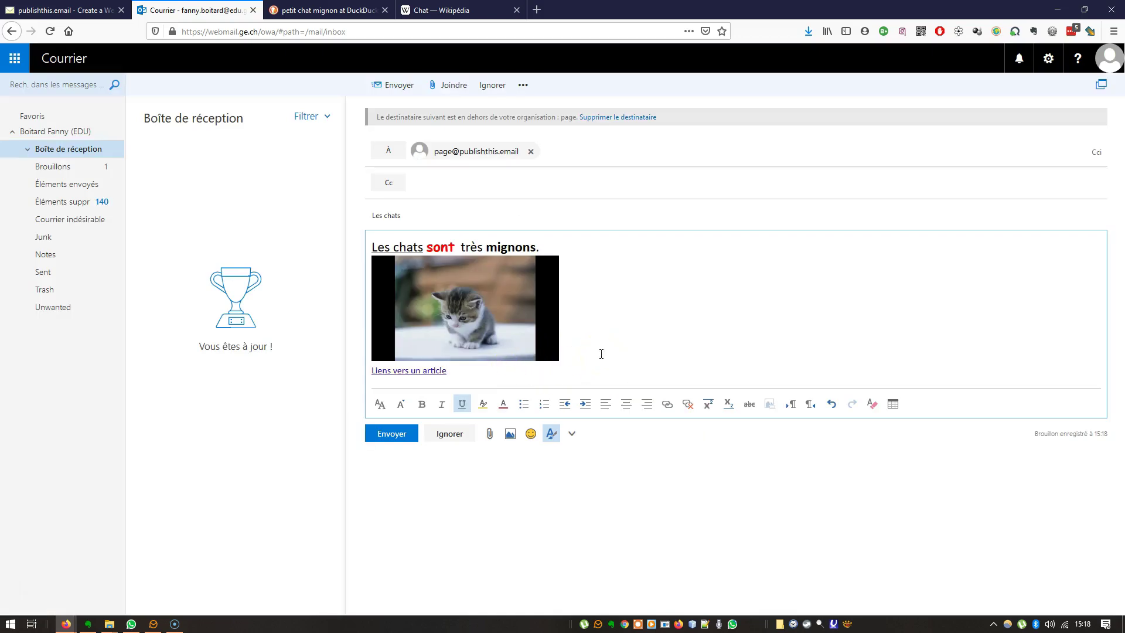
Step: Send the finished "Les chats" email to the publishing address
{"action": "left_click", "coordinate": [644, 288]}
{"action": "left_click", "coordinate": [390, 433]}
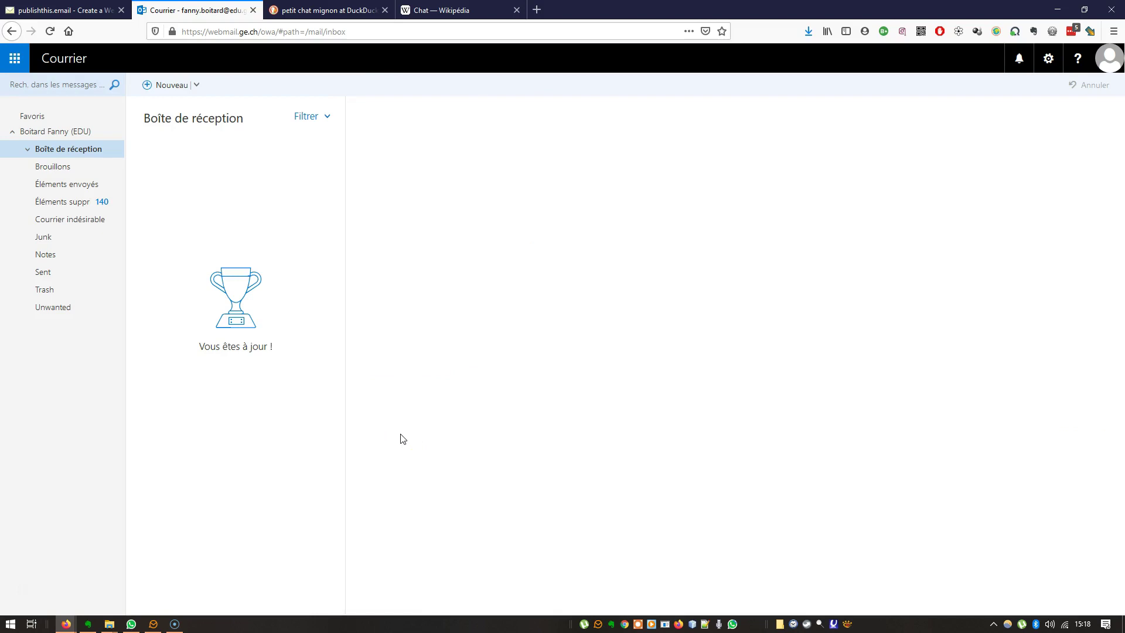
{"action": "left_click", "coordinate": [266, 255]}
{"action": "left_click", "coordinate": [289, 319]}
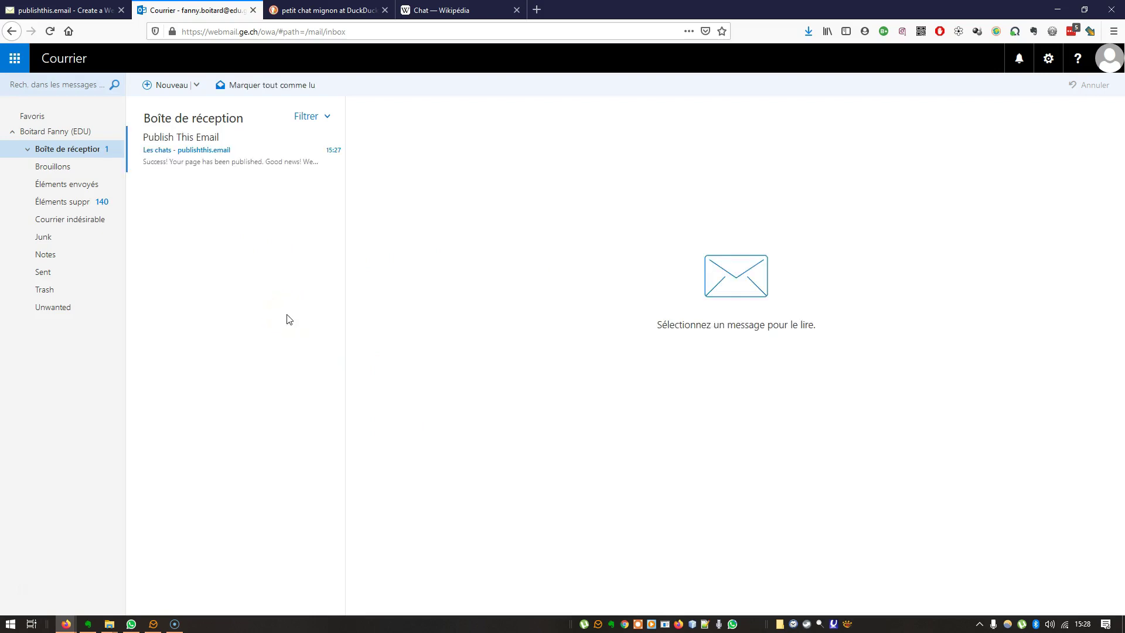
Step: In the reply from Publish This Email, try the short link and open the published page from the full les-chats link
{"action": "left_click", "coordinate": [211, 159]}
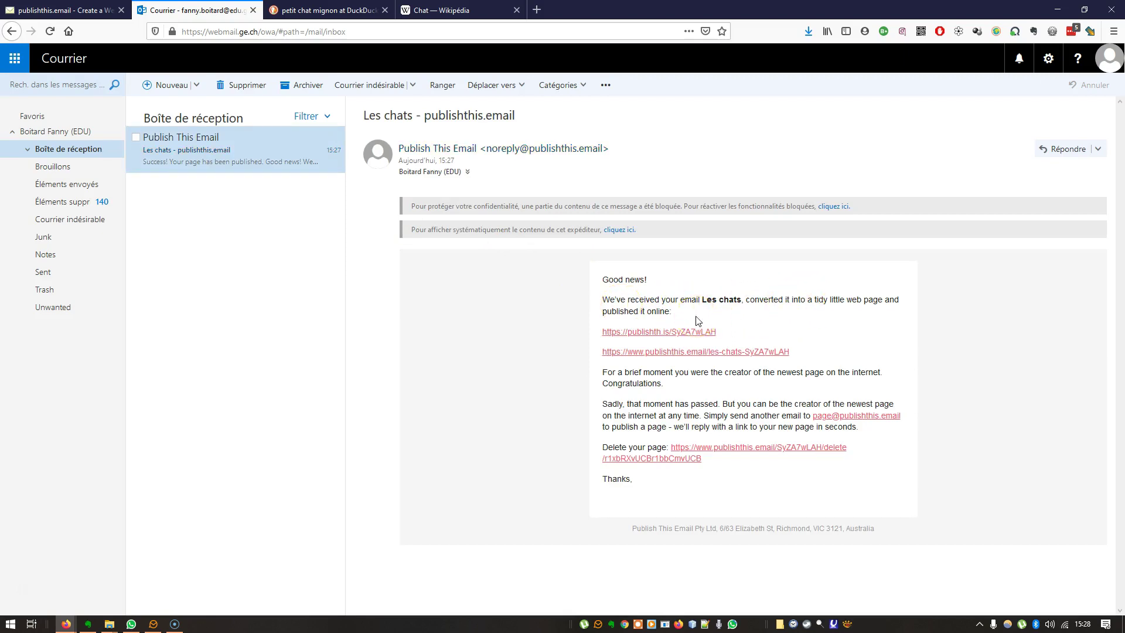
{"action": "left_click", "coordinate": [697, 335]}
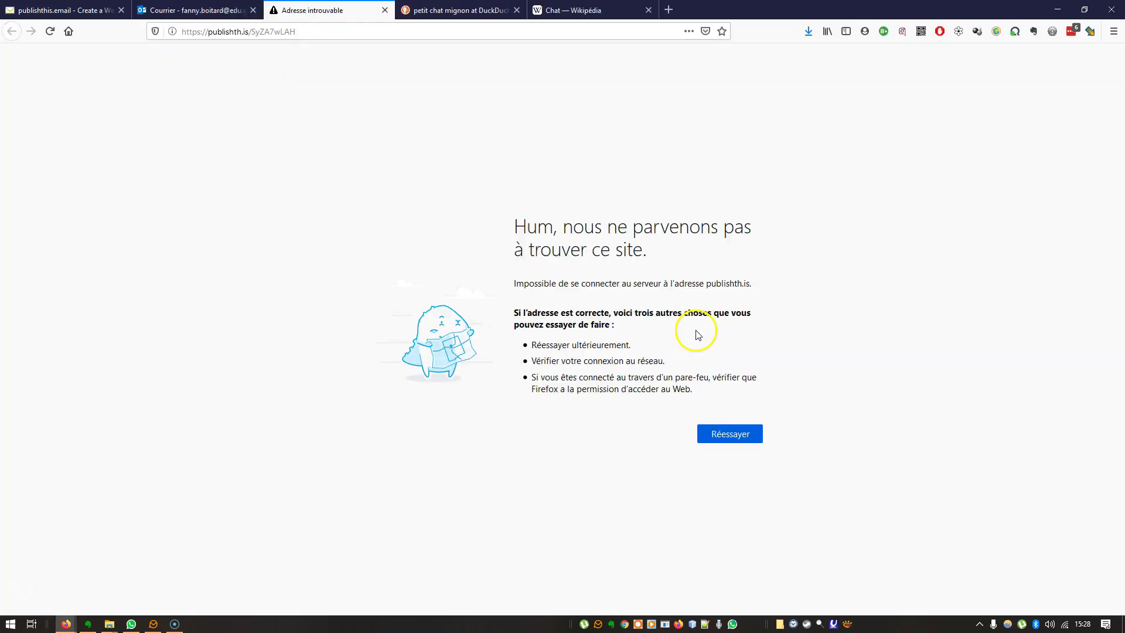
{"action": "left_click", "coordinate": [385, 11]}
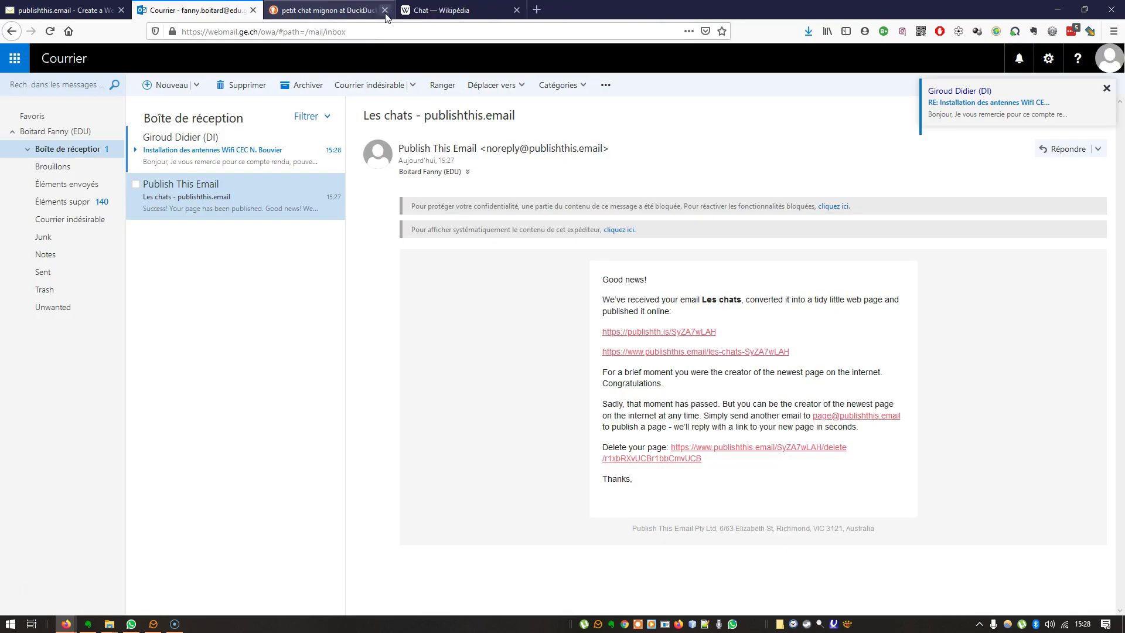
{"action": "left_click", "coordinate": [748, 353]}
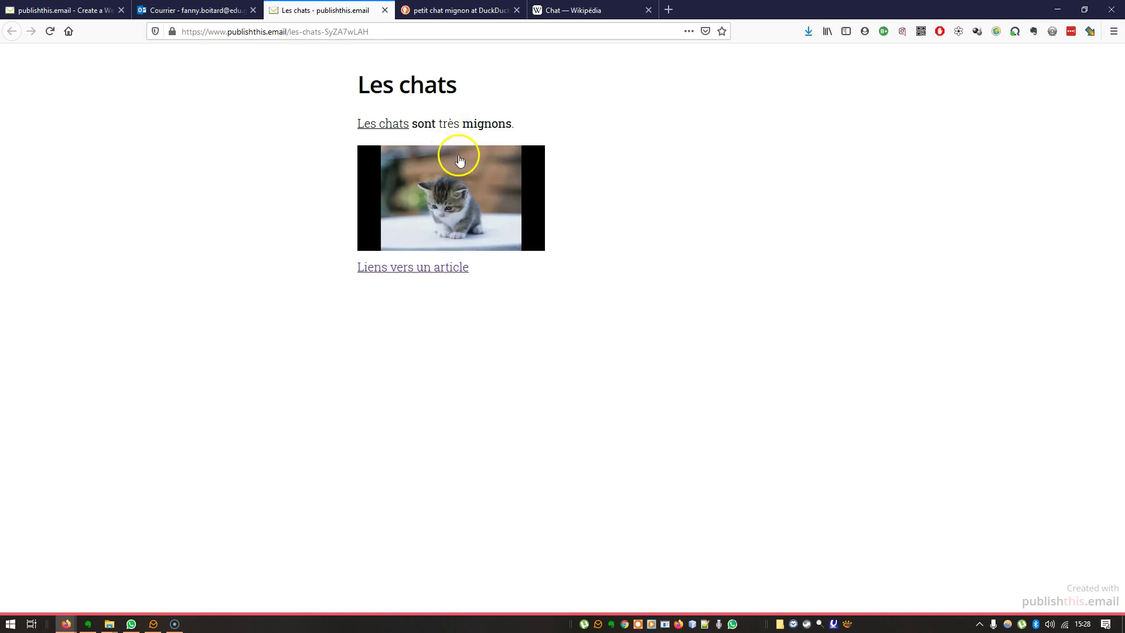
Step: Test the "Liens vers un article" link on the published page, close the Wikipedia article it opens and return to the page's address
{"action": "left_click", "coordinate": [437, 268]}
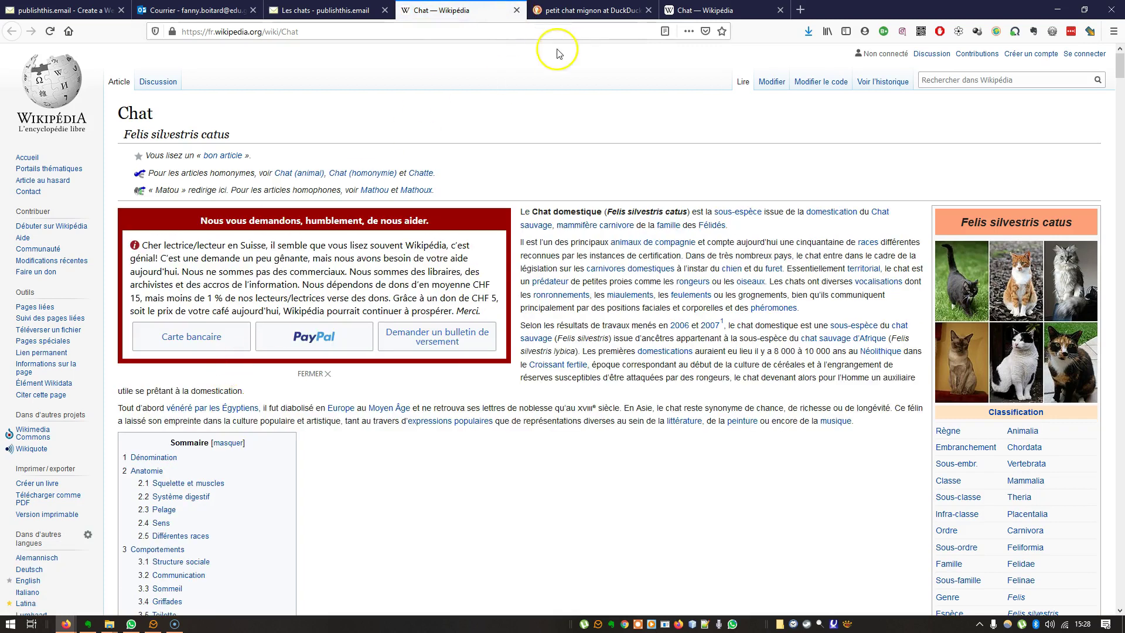
{"action": "left_click", "coordinate": [516, 10]}
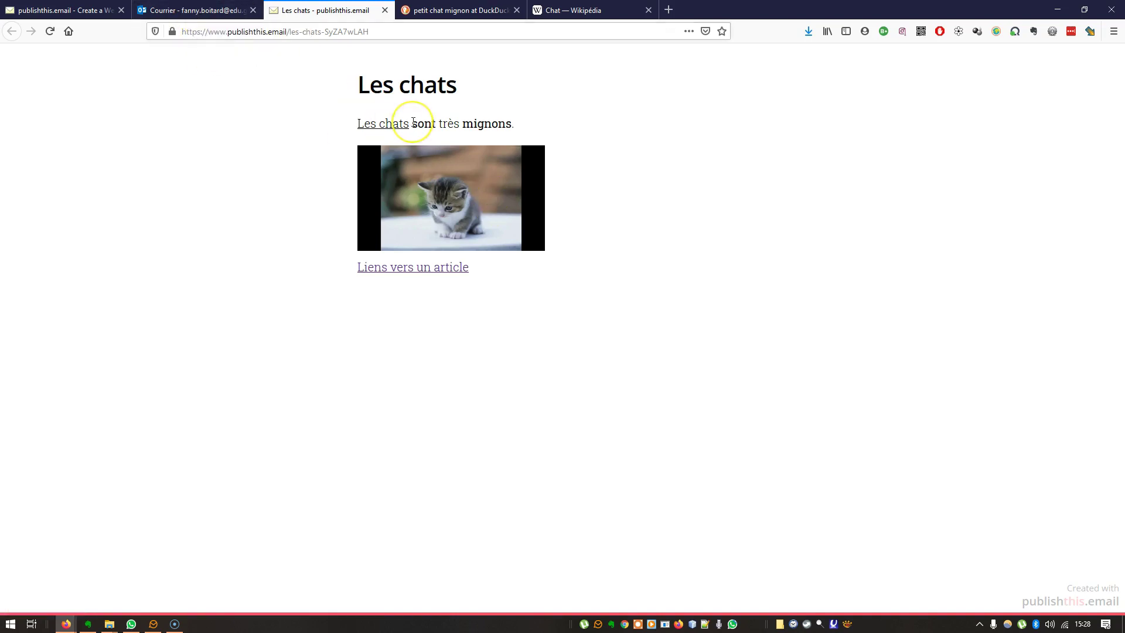
{"action": "left_click", "coordinate": [405, 37]}
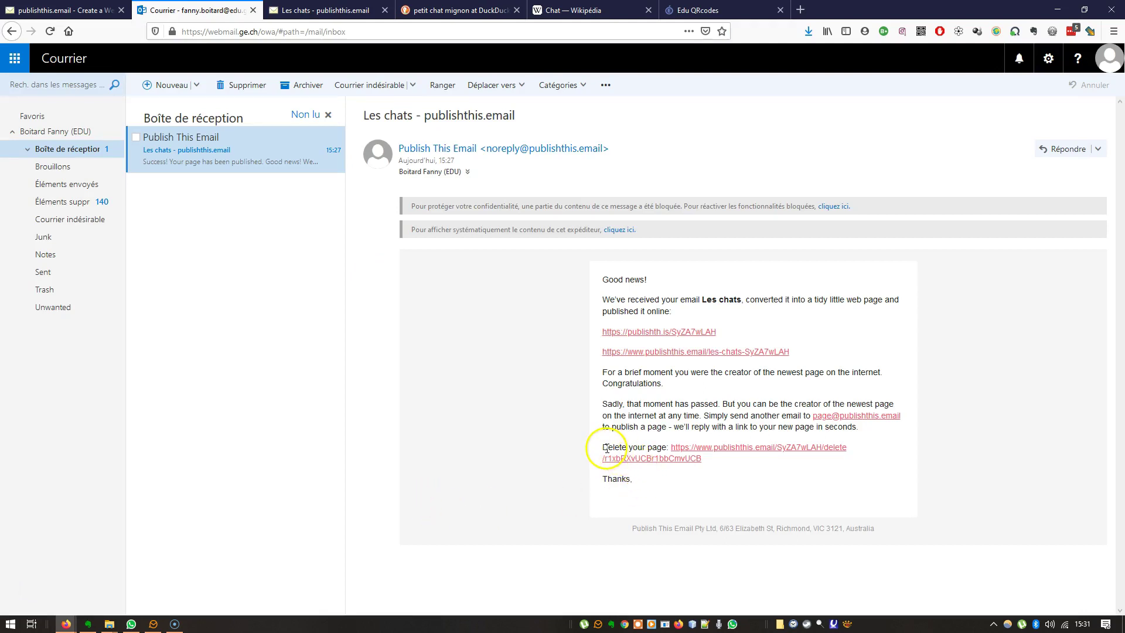
Step: Delete the published page through the deletion link in the Publish This Email reply, and reload the "Les chats" page to check
{"action": "left_click_drag", "start_coordinate": [604, 448], "coordinate": [747, 470]}
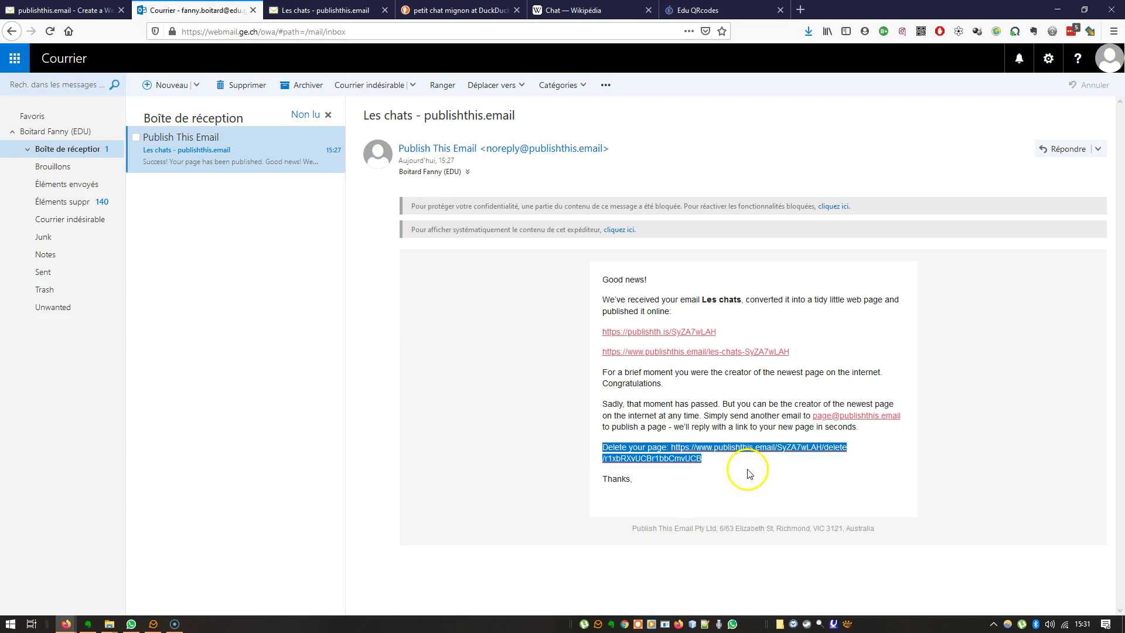
{"action": "left_click", "coordinate": [748, 472]}
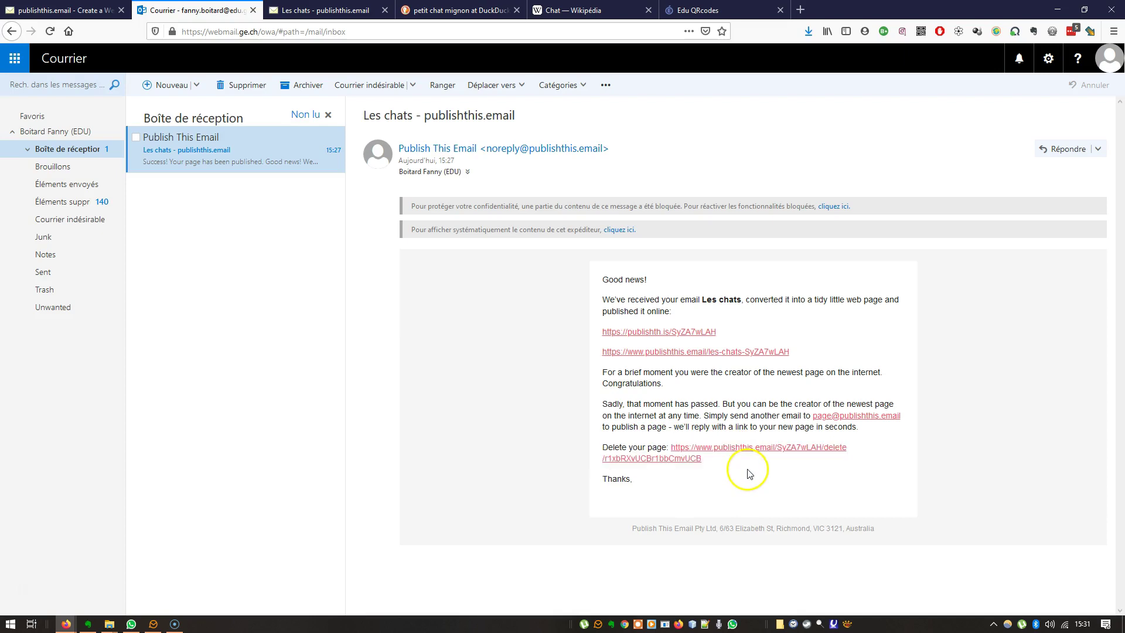
{"action": "left_click", "coordinate": [685, 465]}
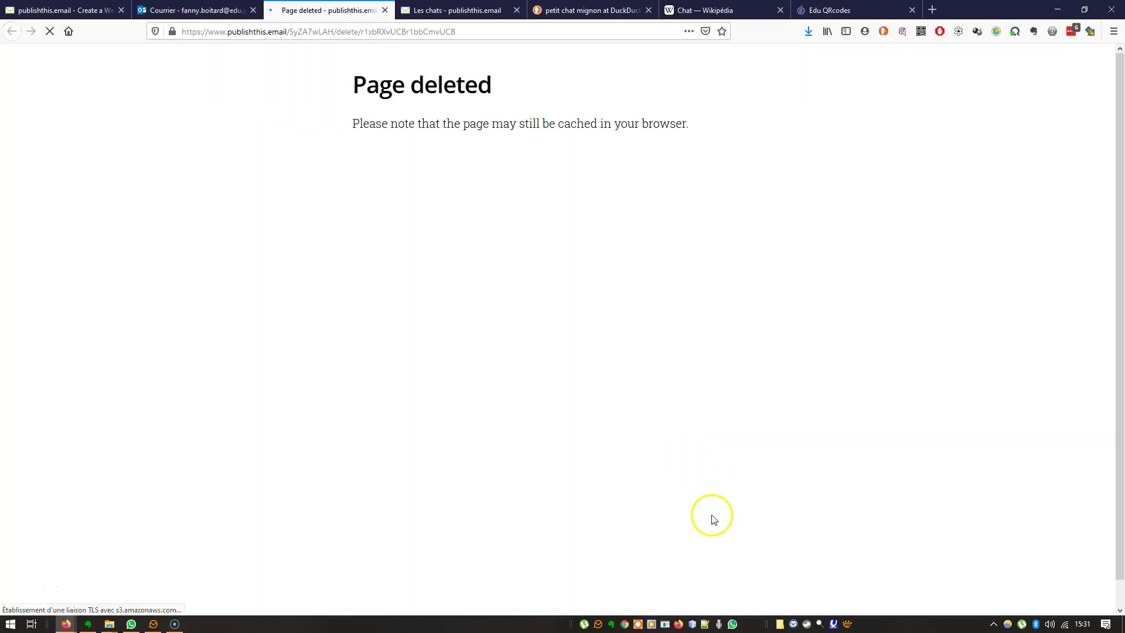
{"action": "left_click", "coordinate": [430, 10]}
{"action": "key", "text": "F5"}
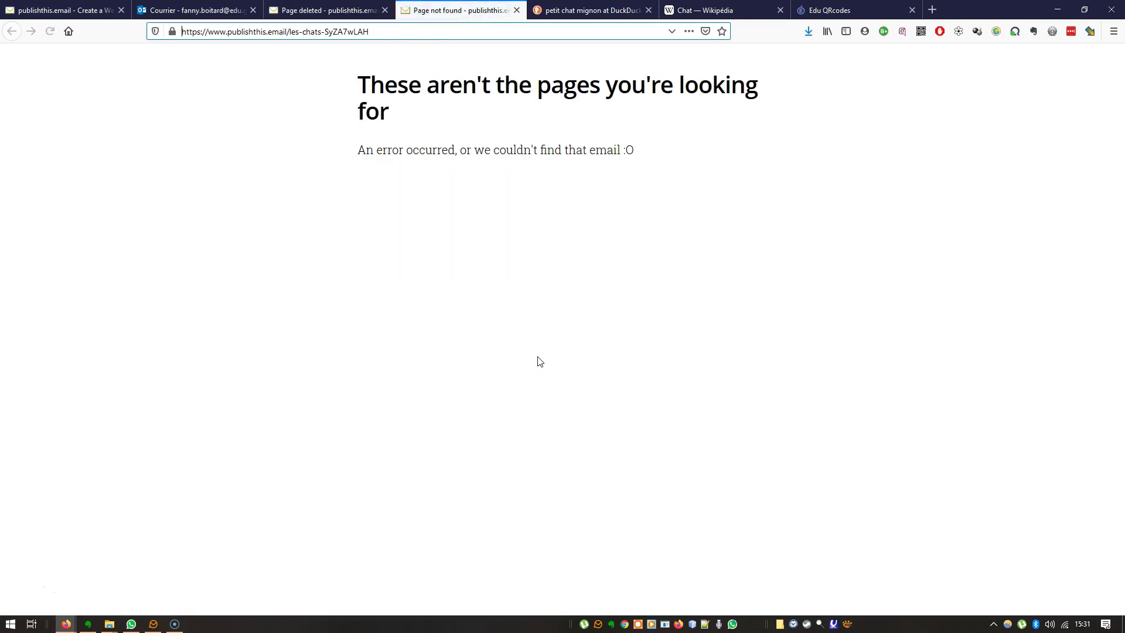